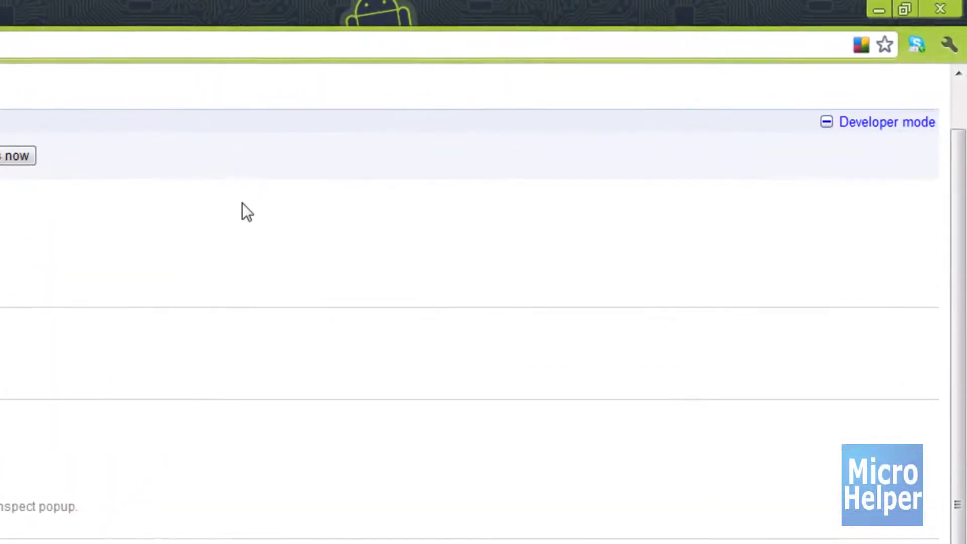
- Open Chrome's Extensions page from the wrench menu and follow 'Get more extensions' to the Web Store
click(949, 45)
mouse_move(769, 286)
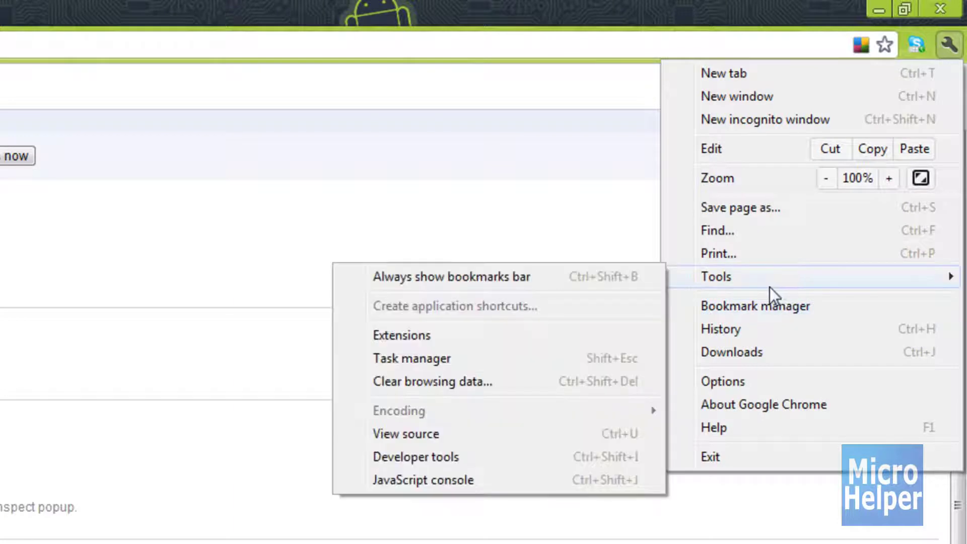
click(455, 326)
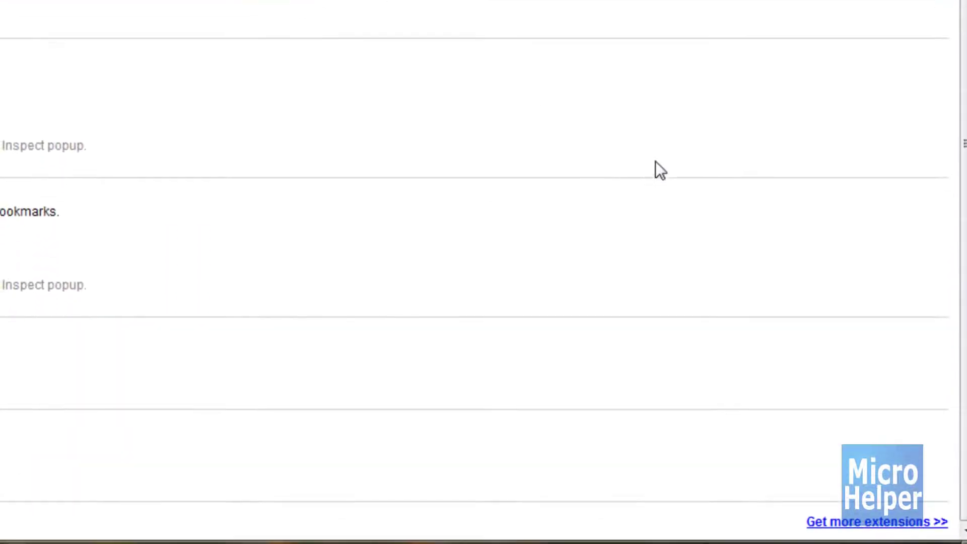
click(900, 522)
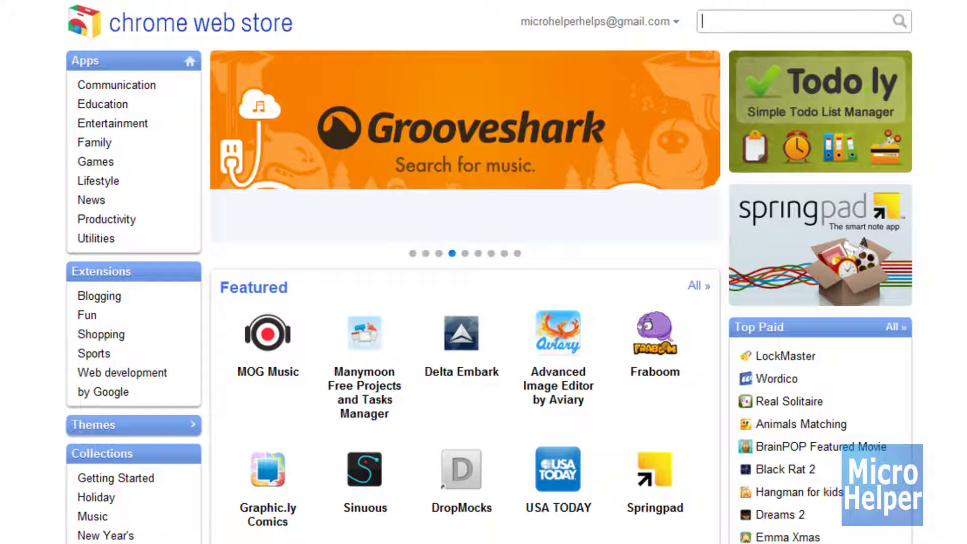
- Scroll down the Web Store home page to the Top themes section
drag(77, 123, 151, 163)
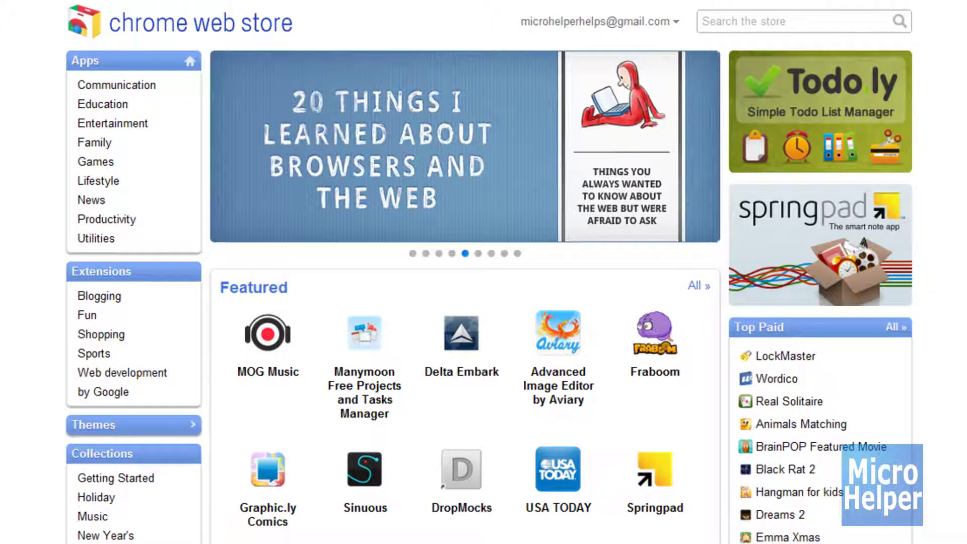
scroll(483, 271, down, 10)
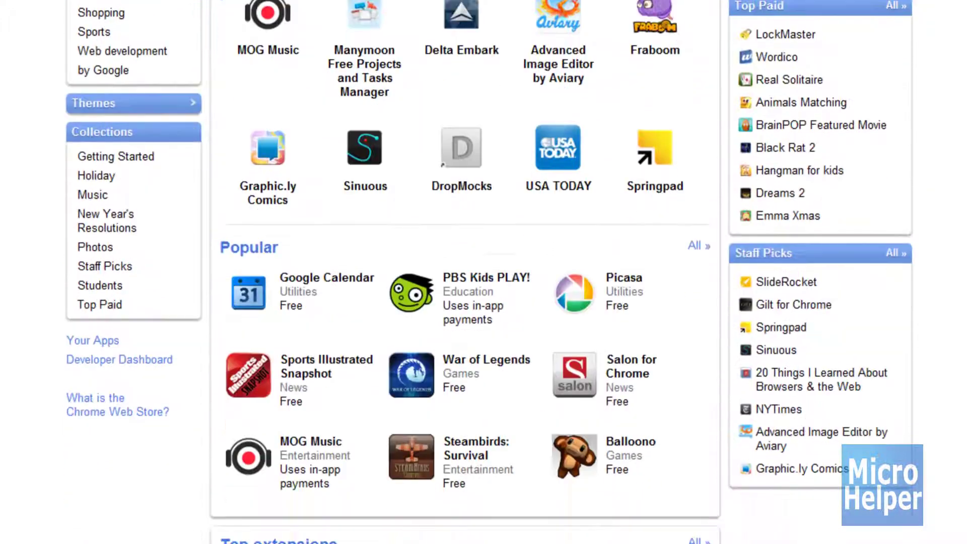
scroll(923, 307, down, 8)
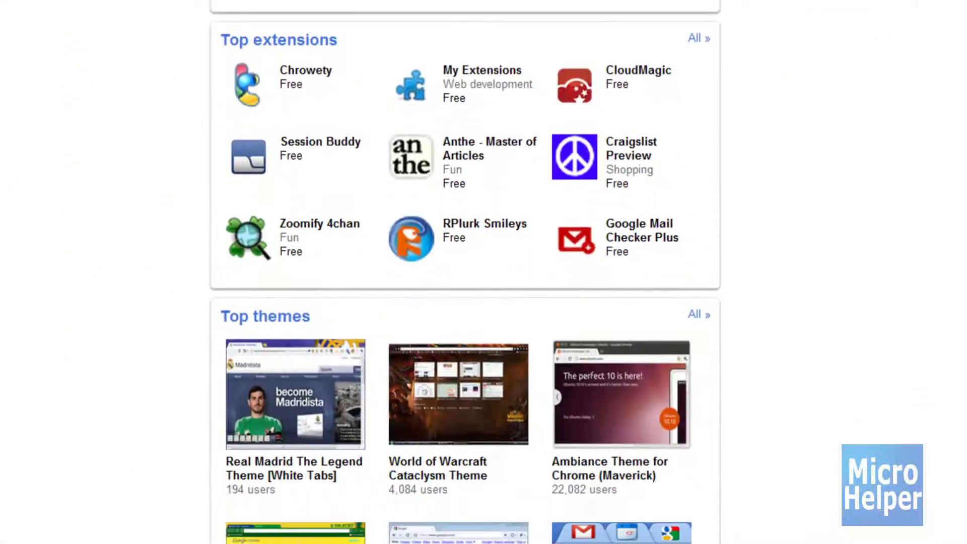
scroll(171, 402, down, 5)
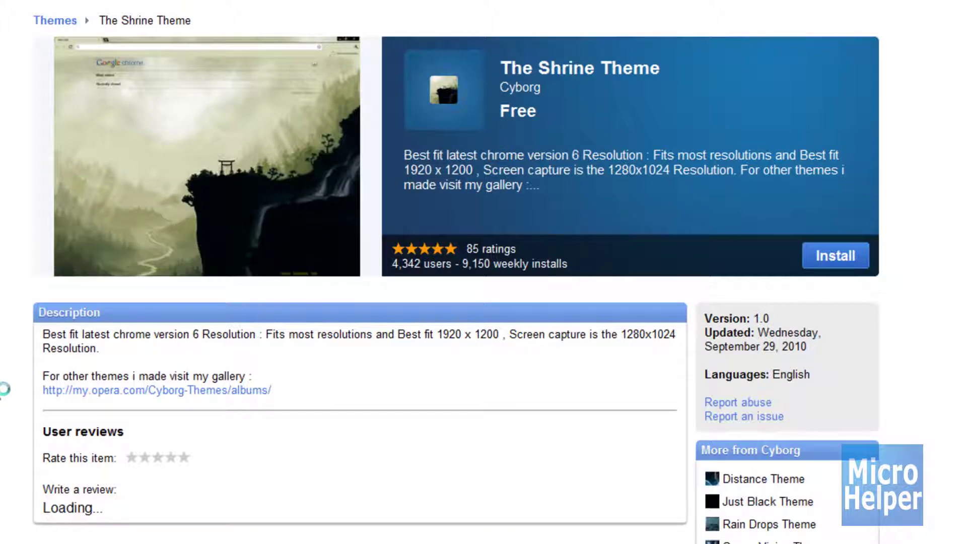
- Review The Shrine Theme's detail page and install the theme
scroll(10, 440, down, 12)
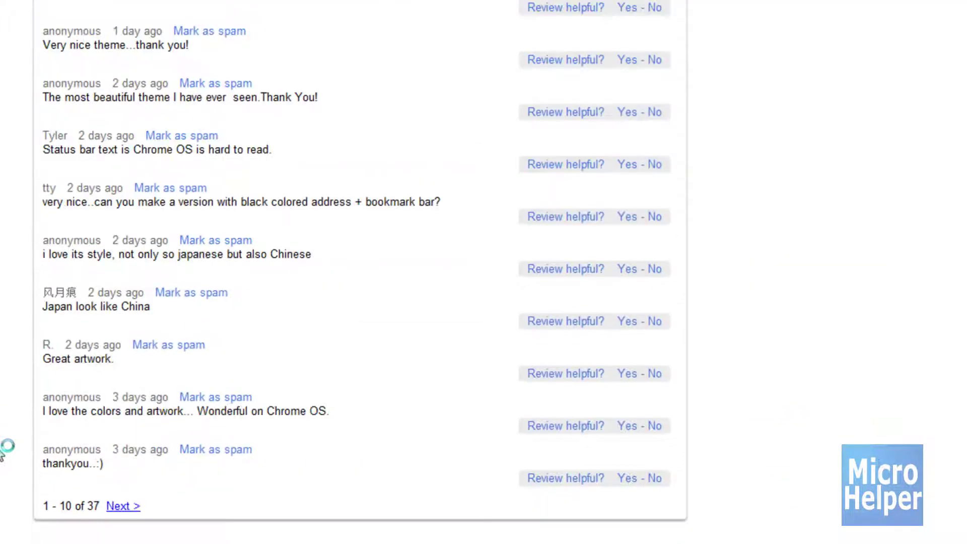
scroll(165, 359, up, 7)
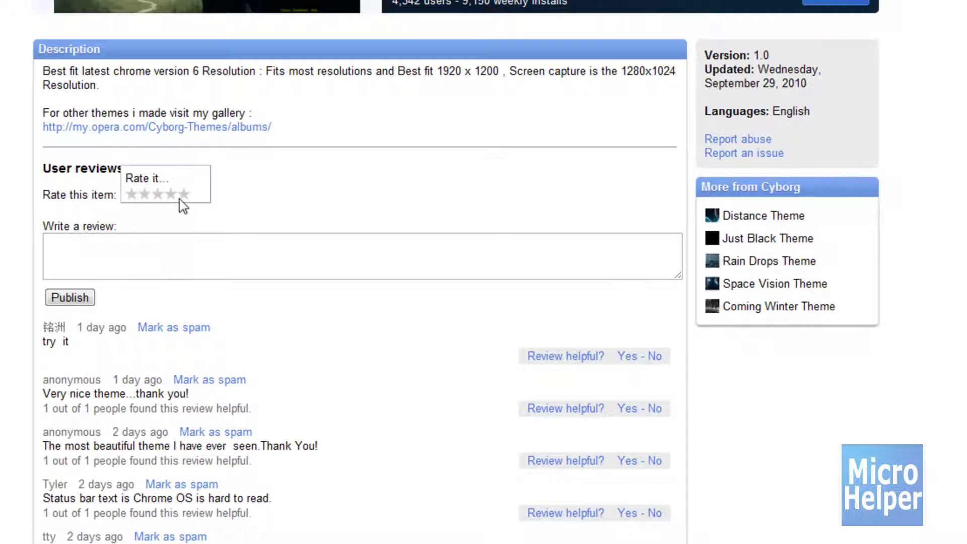
scroll(229, 200, up, 5)
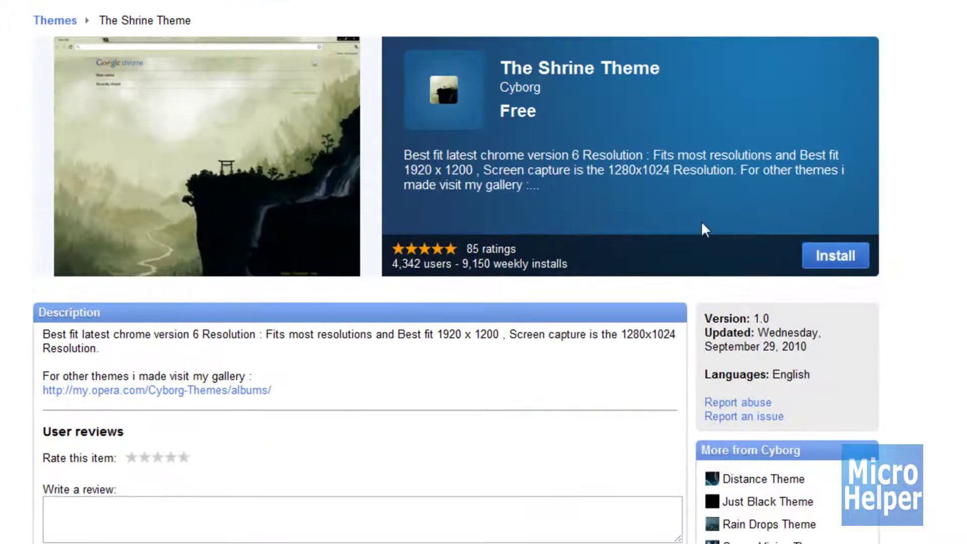
click(837, 260)
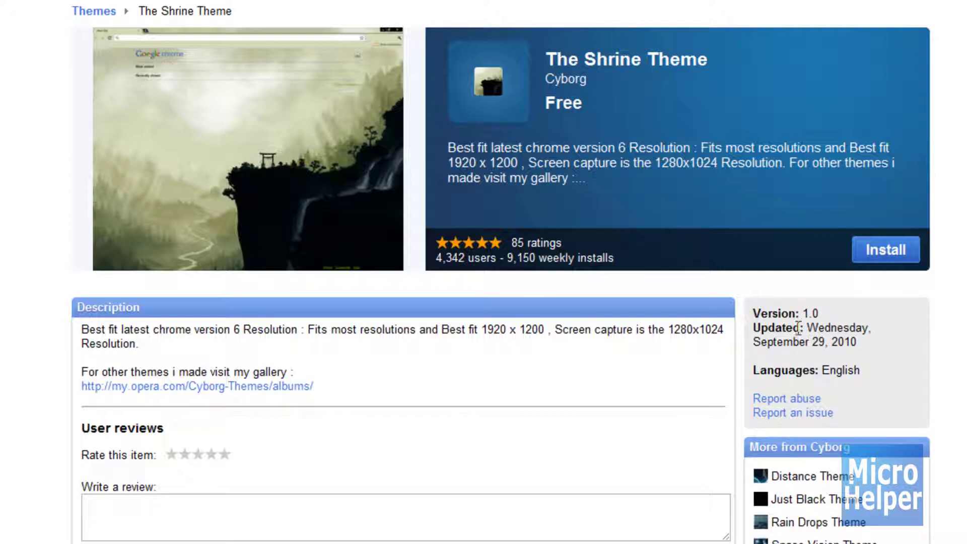
double_click(846, 370)
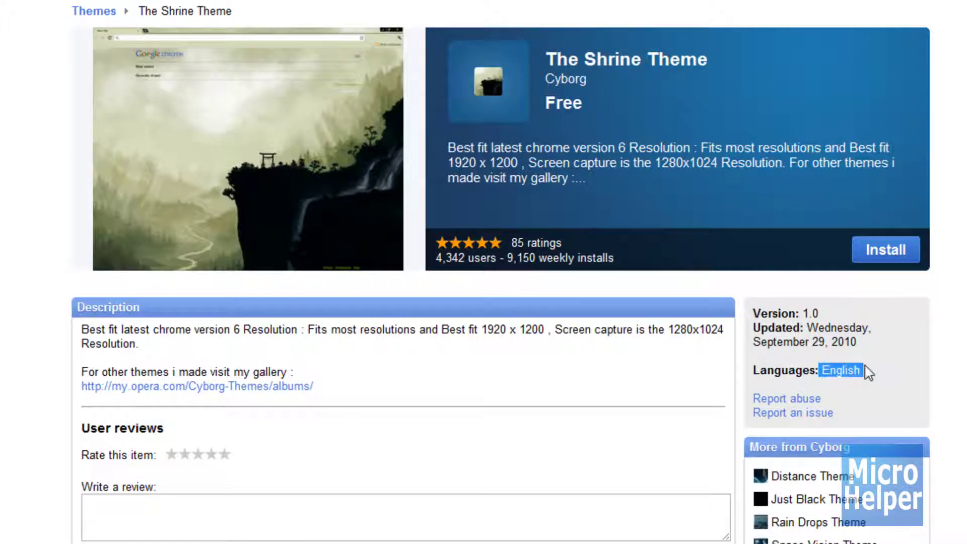
click(870, 371)
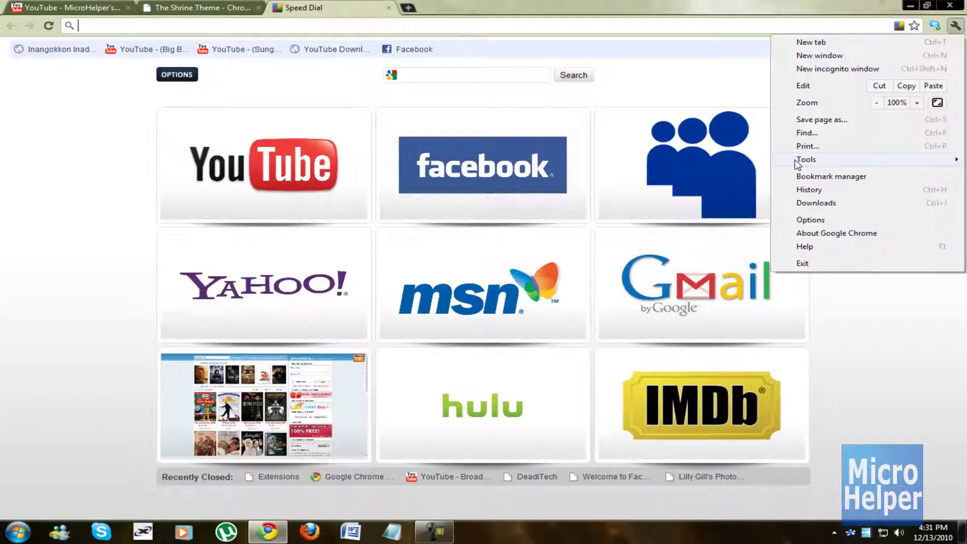
- Disable the Speed Dial extension and check that the new tab shows the Shrine theme
mouse_move(797, 164)
click(660, 193)
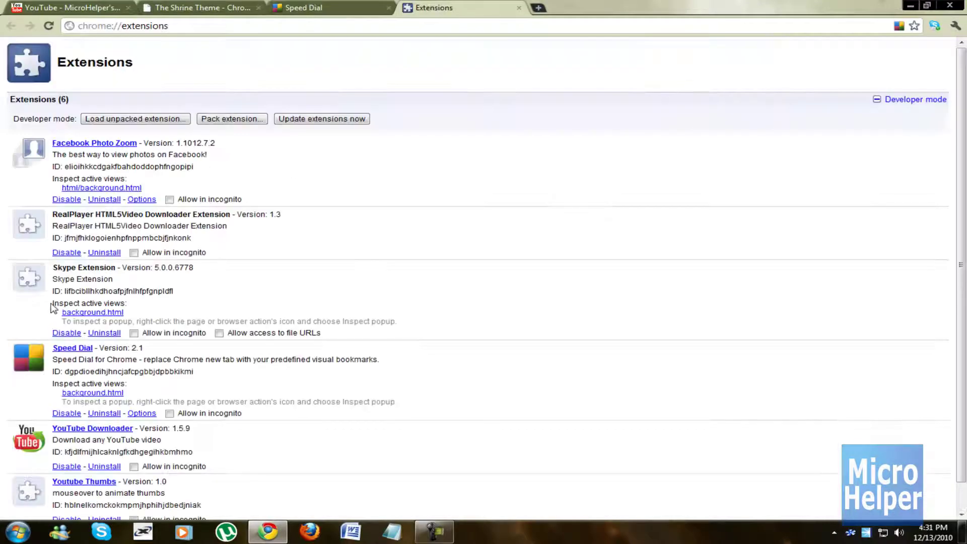
scroll(104, 341, down, 2)
click(74, 385)
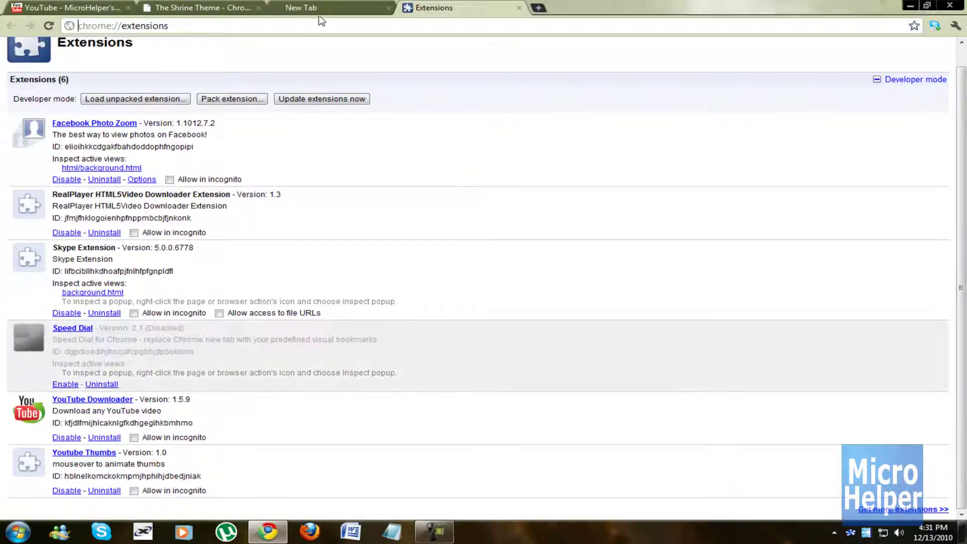
click(332, 14)
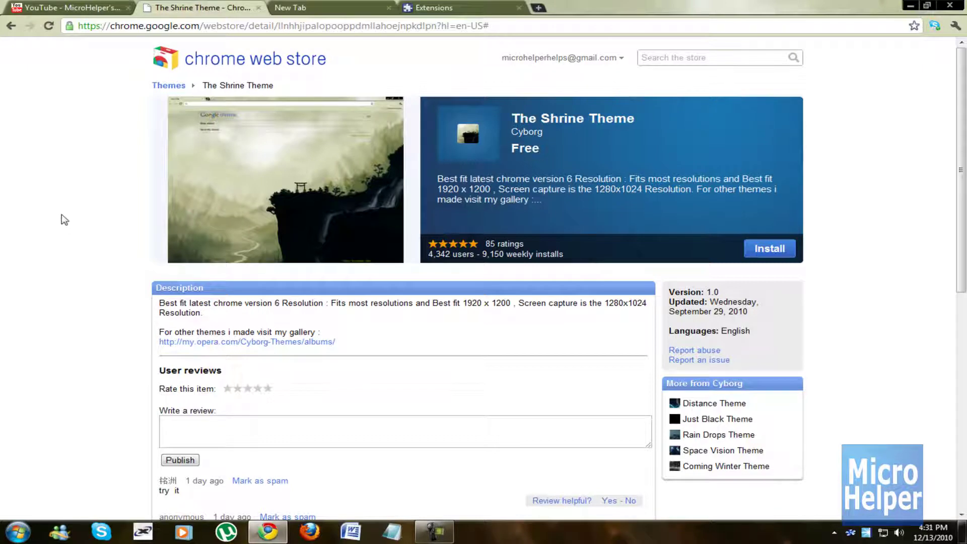
- Reload the Web Store page and scroll down through the popular apps
key(F5)
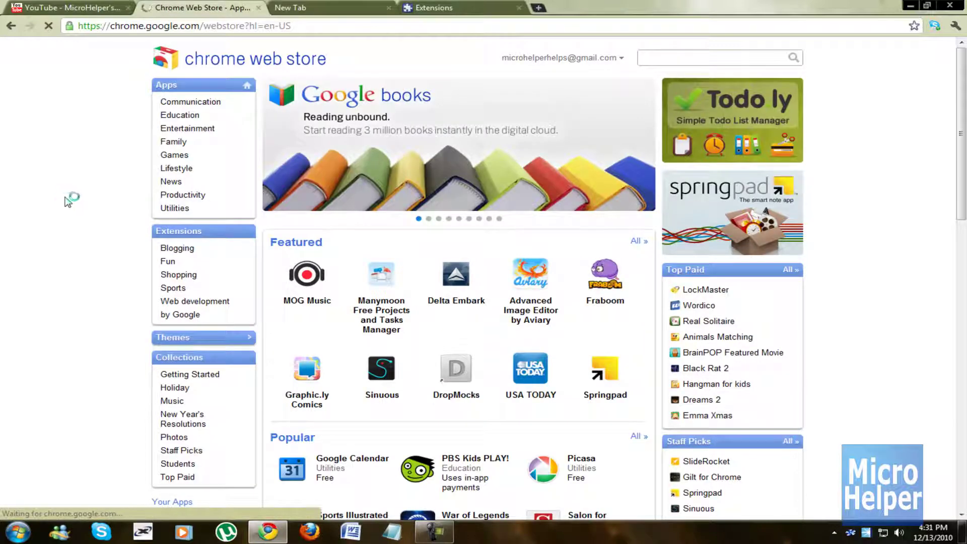
scroll(330, 394, down, 2)
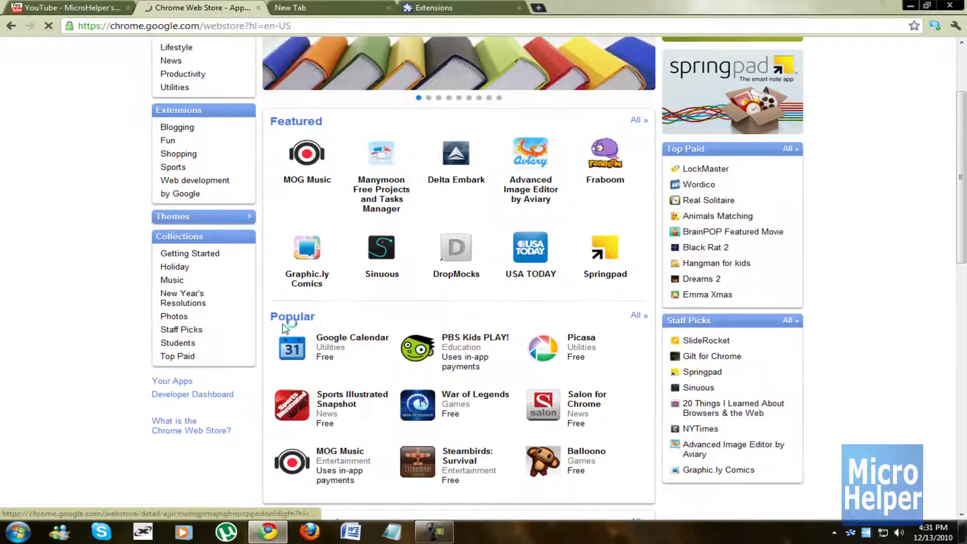
mouse_move(524, 375)
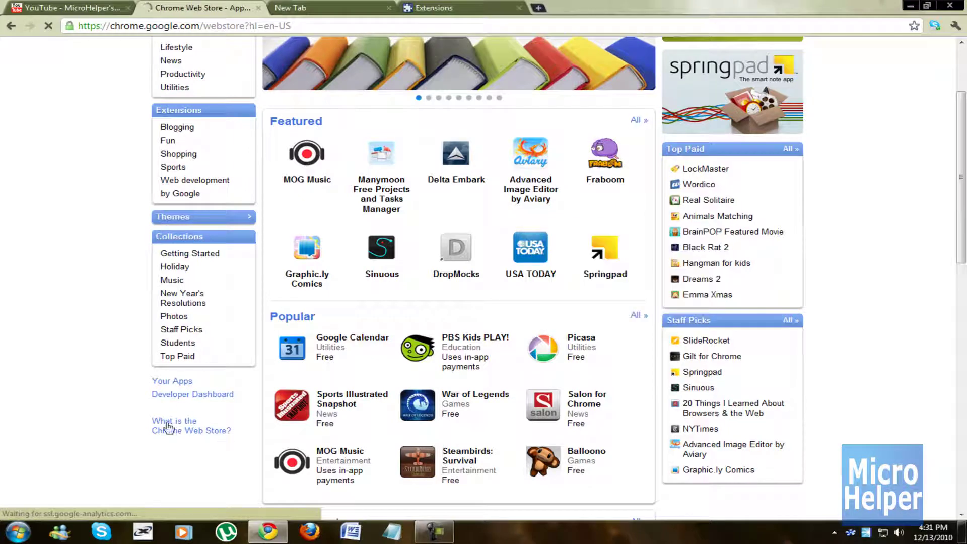
scroll(171, 428, down, 3)
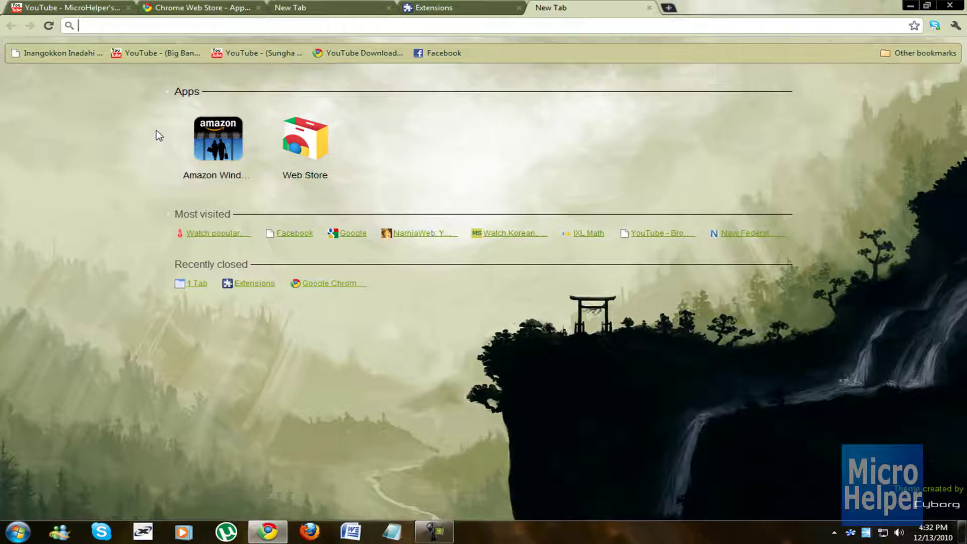
- Launch Amazon Windowshop from the Apps section of the New Tab page
click(246, 167)
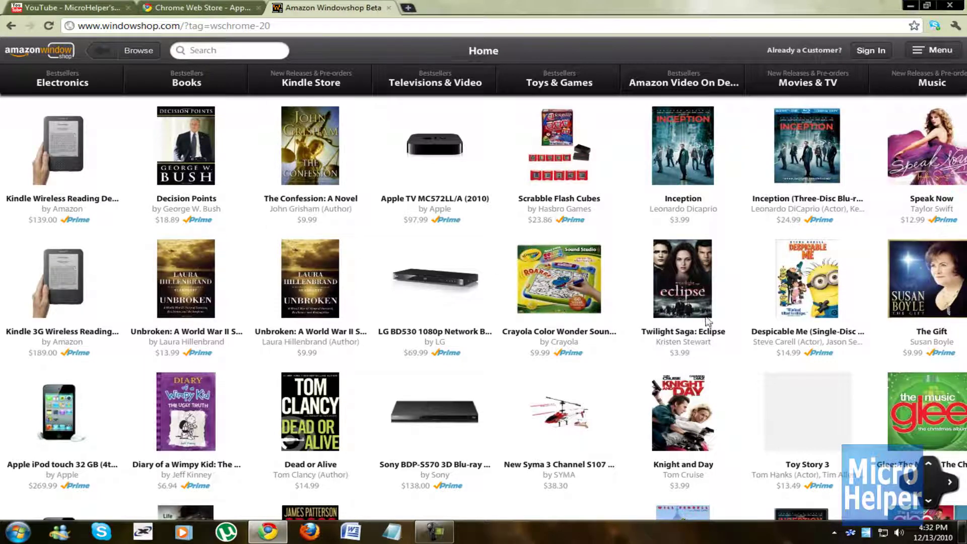
scroll(707, 321, down, 2)
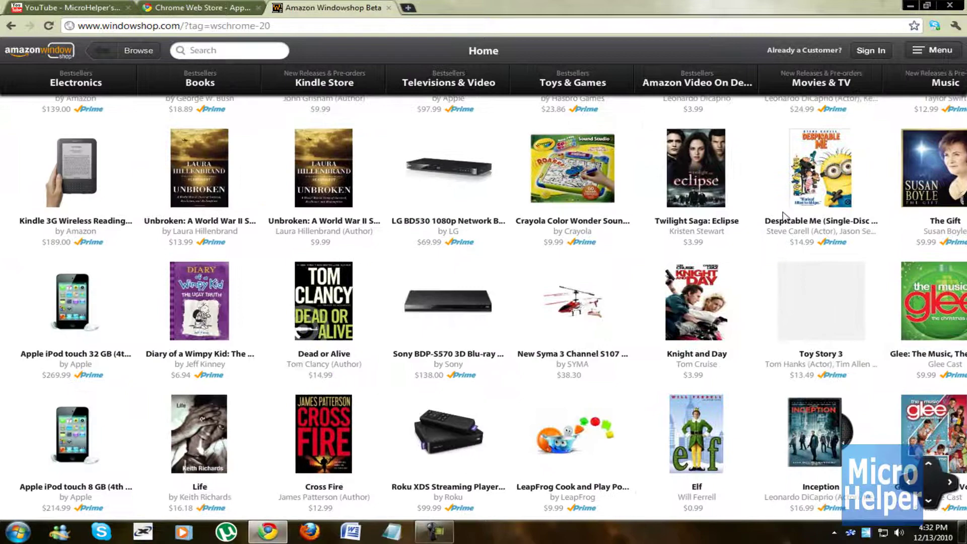
drag(712, 243, 506, 362)
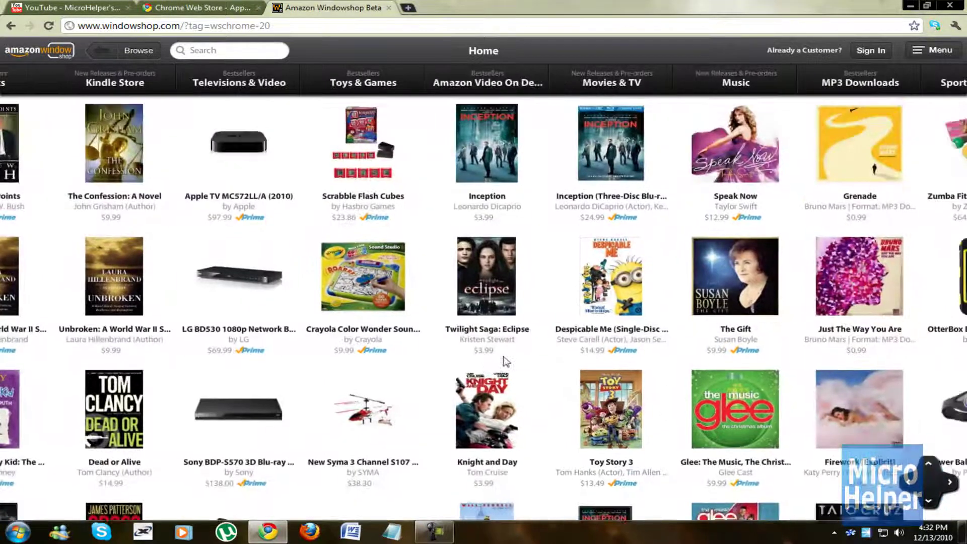
key(Right)
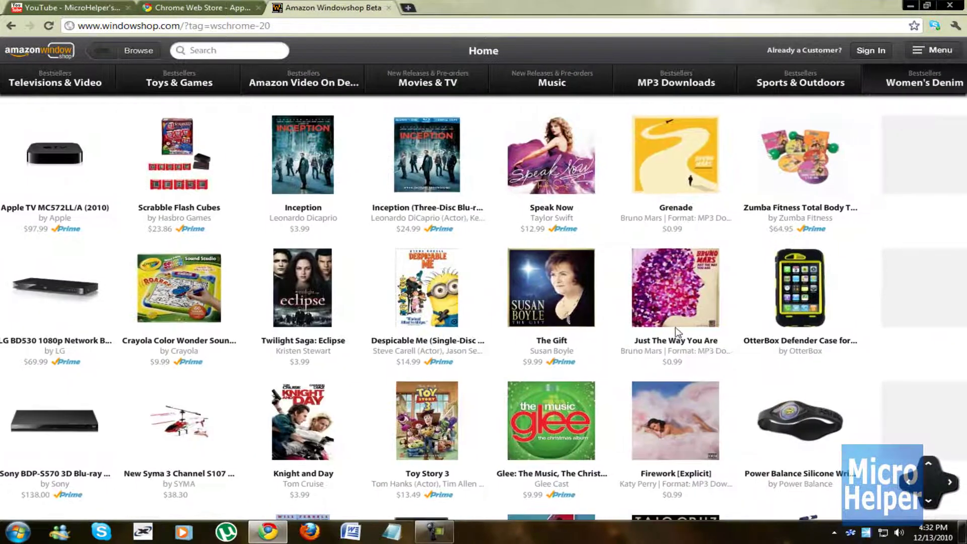
key(Left)
key(Left)
key(Left)
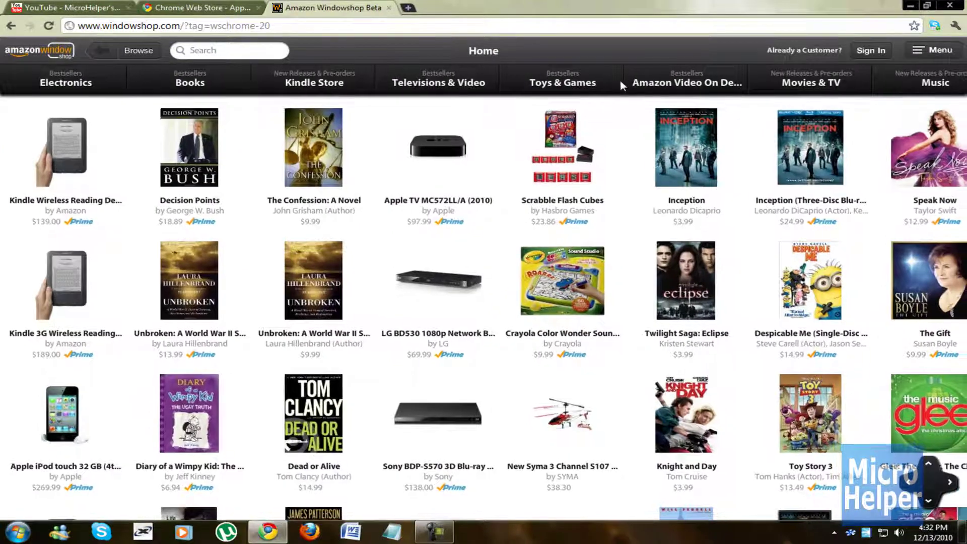
key(Right)
key(Right)
key(Right)
key(Right)
key(Right)
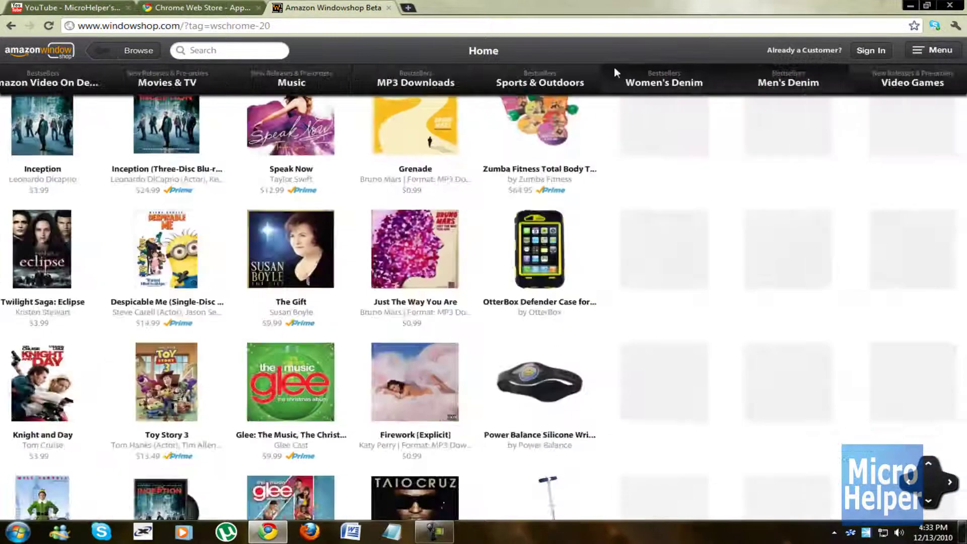
key(Left)
key(Left)
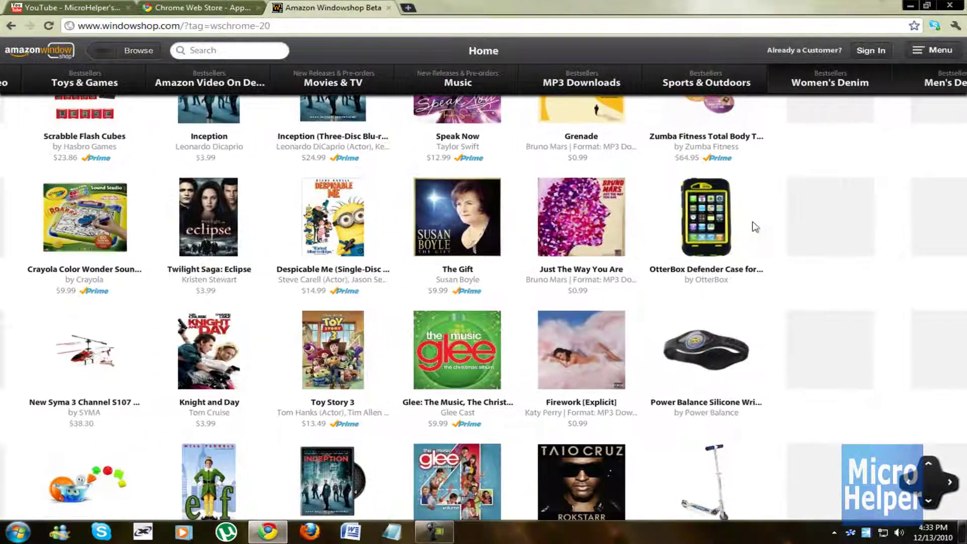
key(Left)
key(Left)
key(Left)
key(Left)
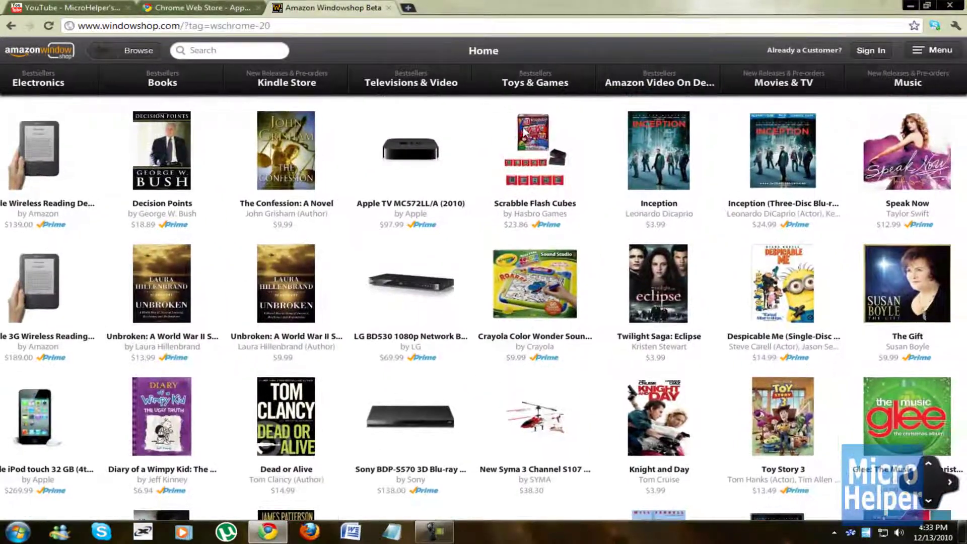
- Open the Toys & Games bestsellers, scroll through them, and open the Menu dropdown
click(533, 83)
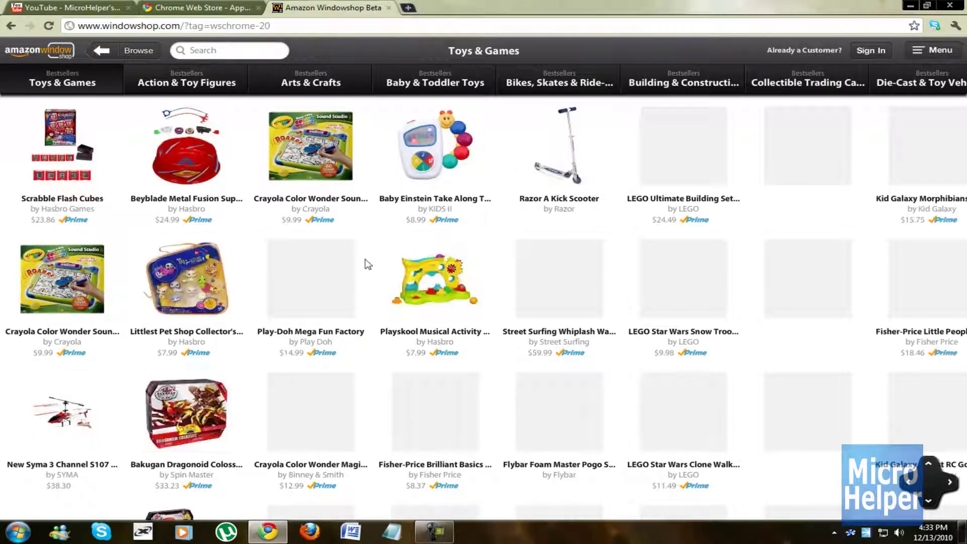
scroll(462, 201, down, 1)
scroll(554, 302, up, 1)
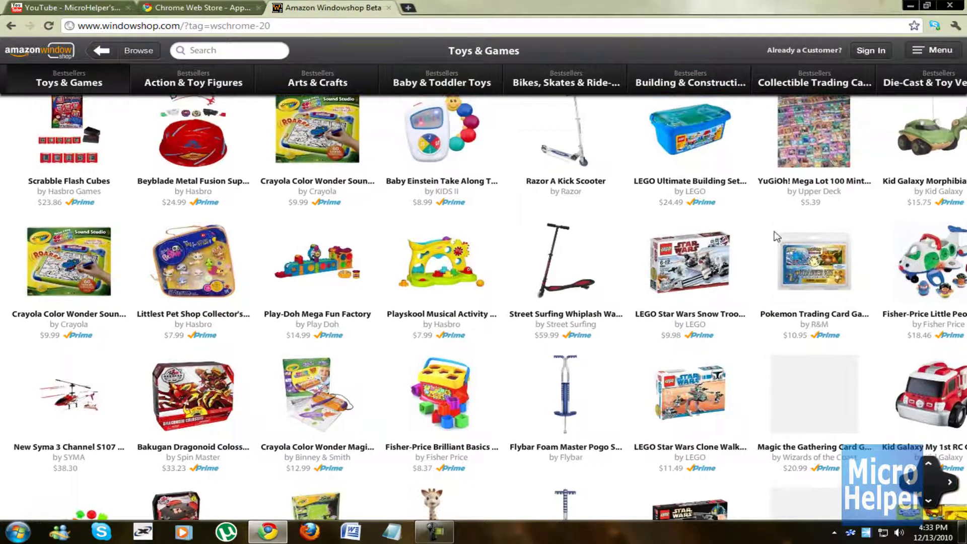
click(949, 52)
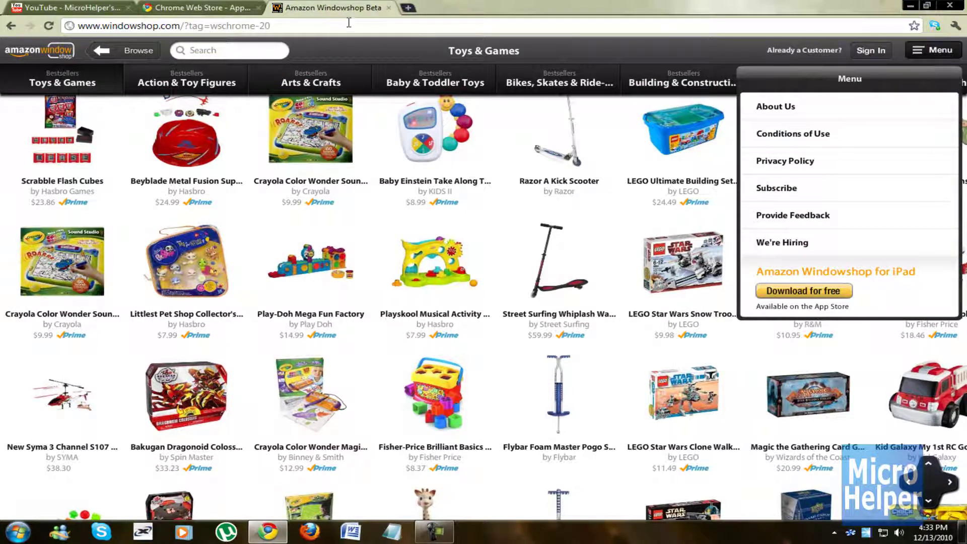
- Close the Menu dropdown, glance at the Web Store tab, then close the Windowshop tab
click(952, 55)
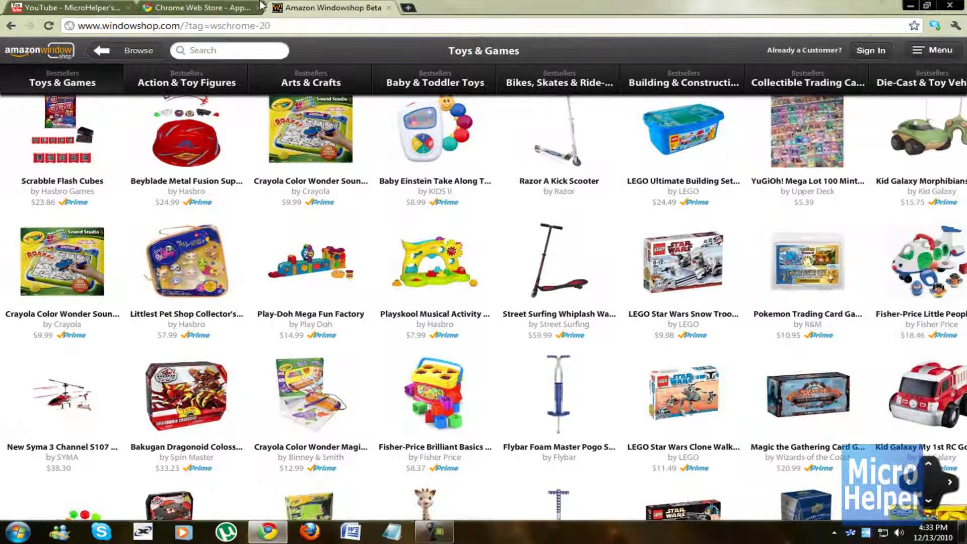
click(222, 7)
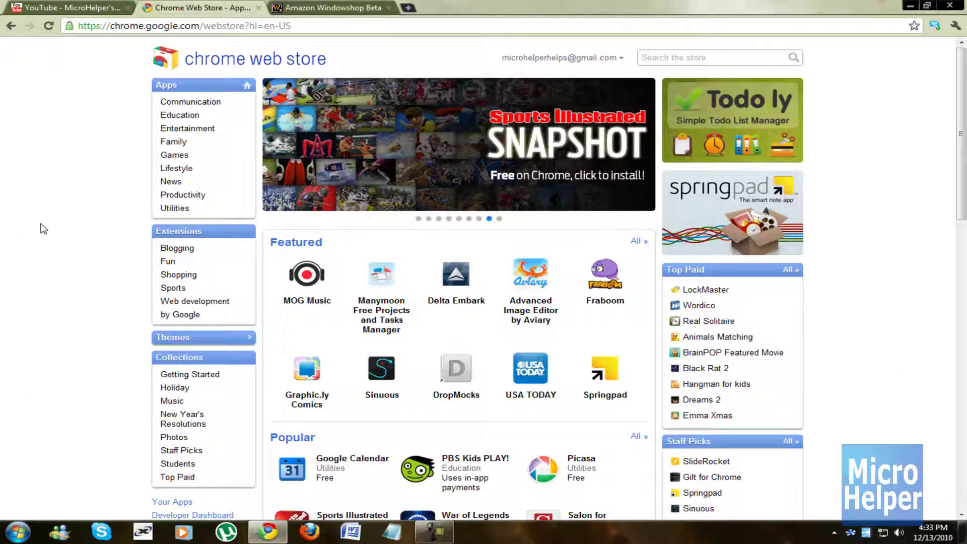
click(328, 7)
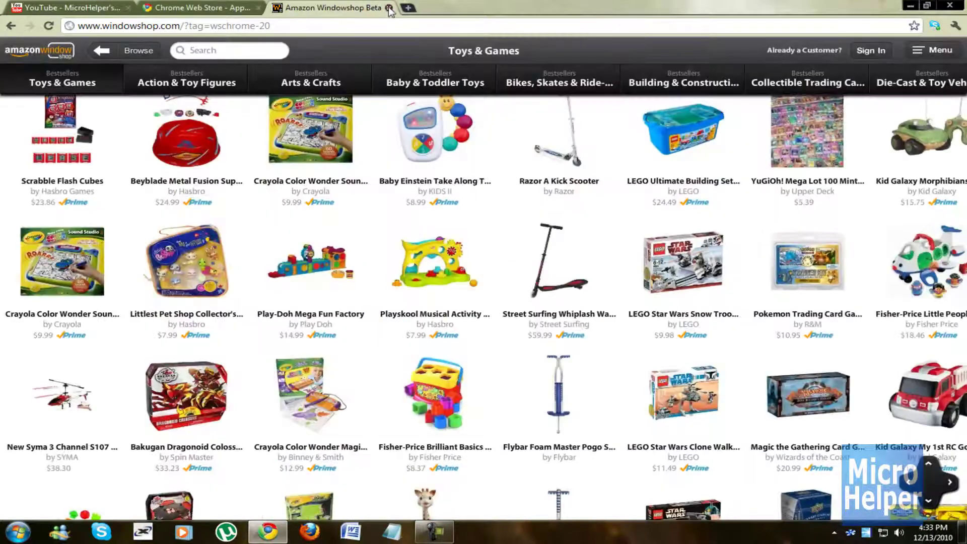
click(388, 8)
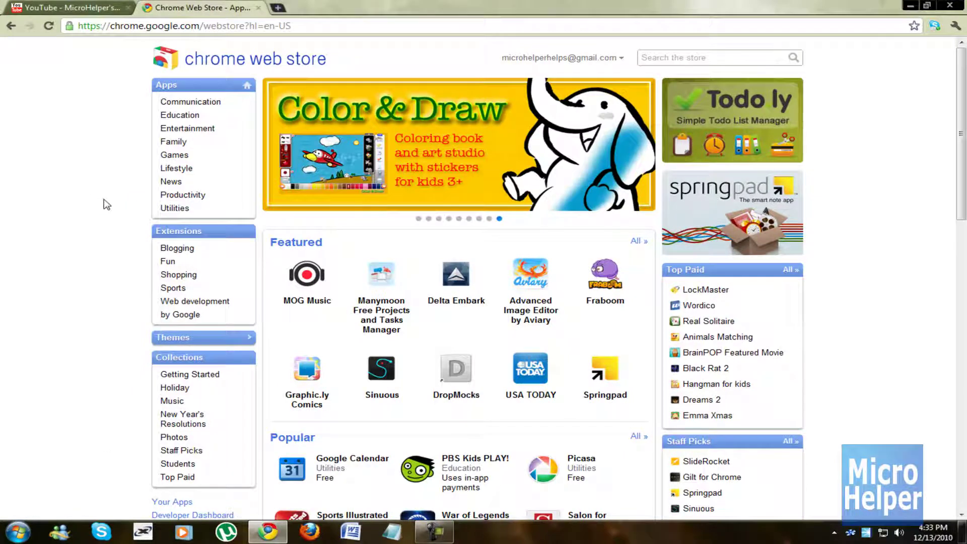